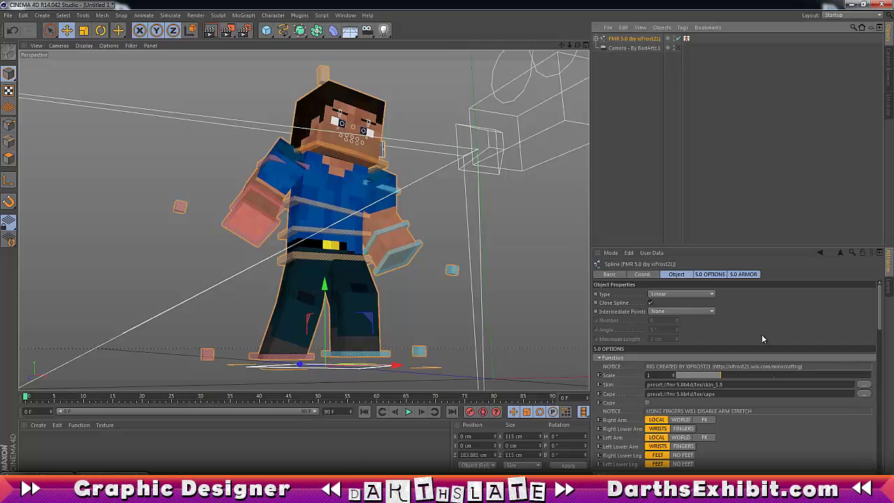
Step: Choose the chestplate and leggings materials in the FMR rig's ARMOR dropdowns
scroll(664, 409, "down", 5)
scroll(666, 388, "down", 5)
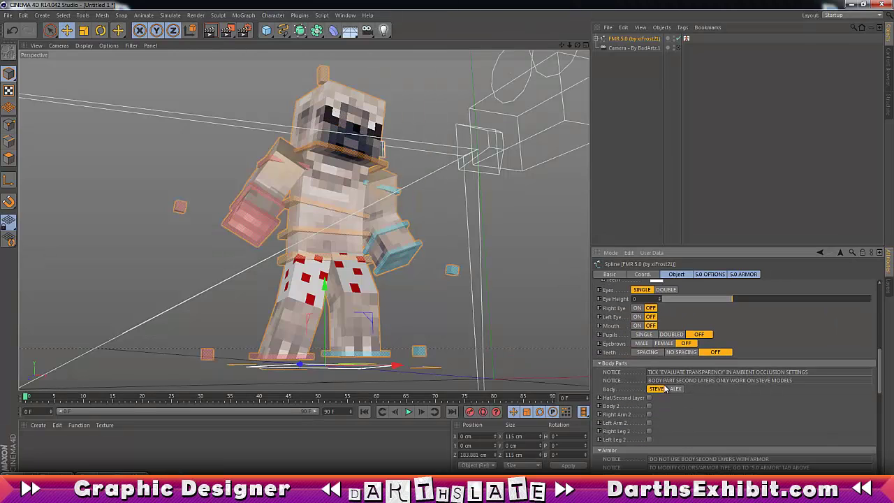
left_click_drag(880, 392, 880, 443)
left_click(646, 301)
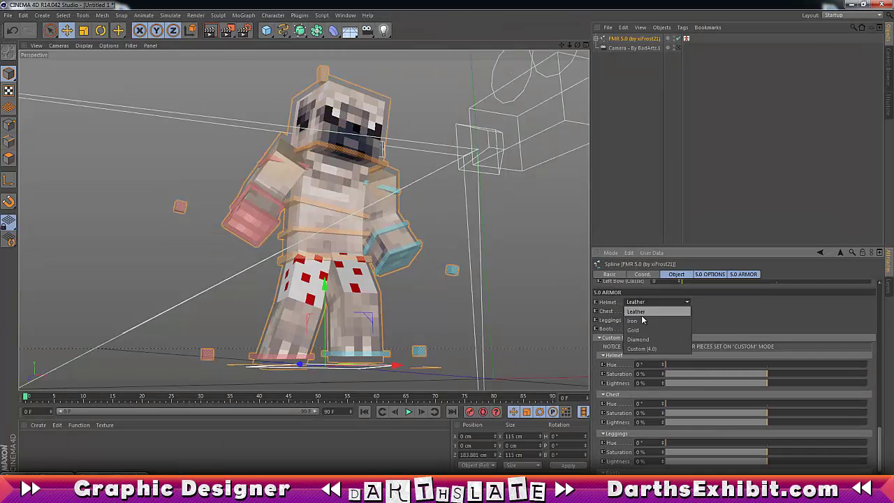
left_click(633, 339)
left_click(635, 320)
Step: Scroll back up the Attributes and select the character's arm control
scroll(677, 379, "up", 3)
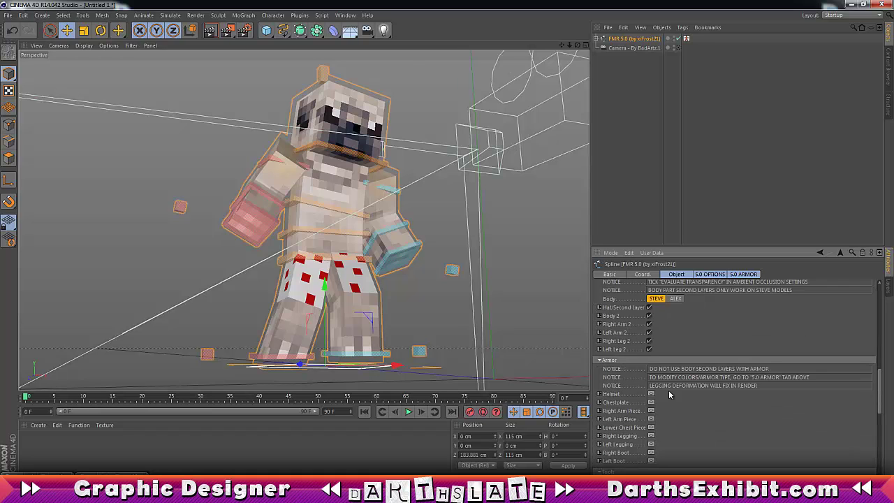
scroll(676, 379, "up", 2)
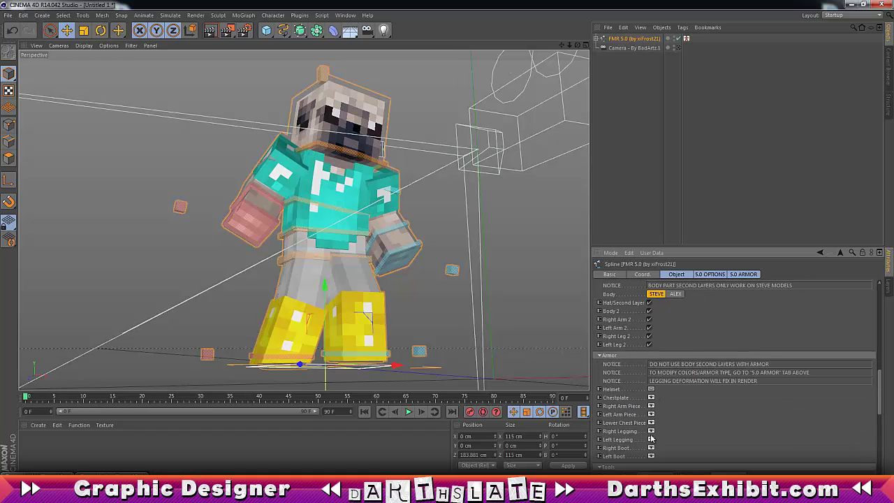
left_click(253, 256)
Step: Move the arm goal so the sword crosses the chest, and set Pickaxe Left to Iron
key("r")
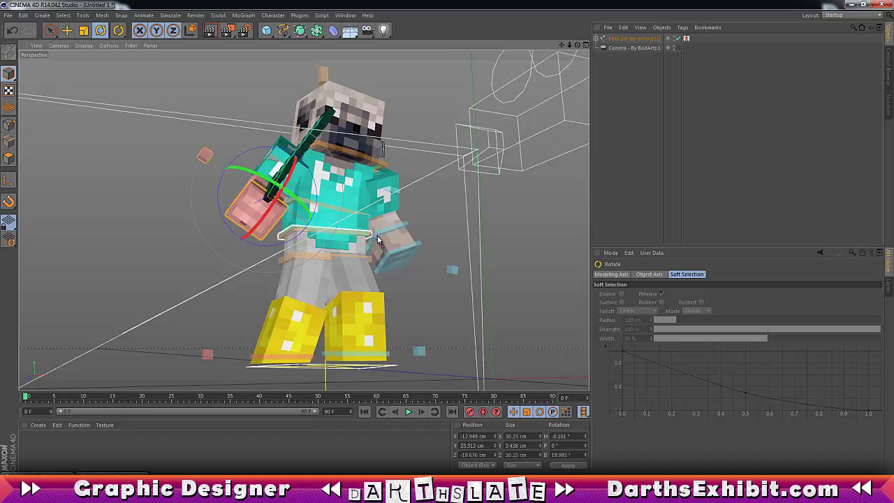
key("e")
mouse_move(253, 216)
left_mouse_down()
mouse_move(237, 248)
mouse_move(285, 180)
mouse_move(231, 248)
left_mouse_up()
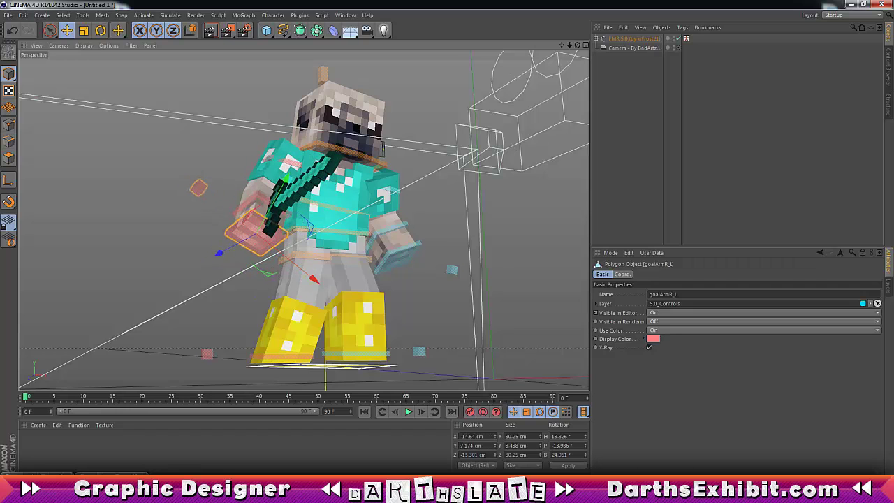
left_click(314, 210)
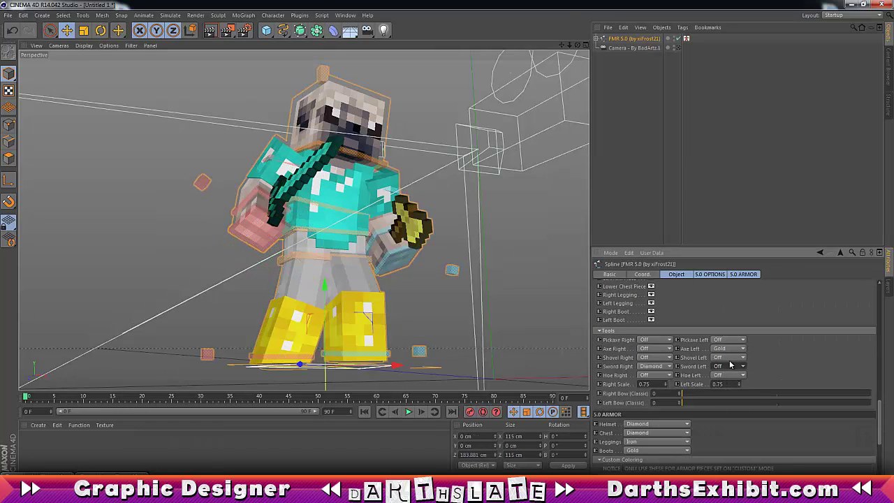
left_click(719, 377)
Step: Rotate the head control to turn the character's head
key("r")
left_click(364, 140)
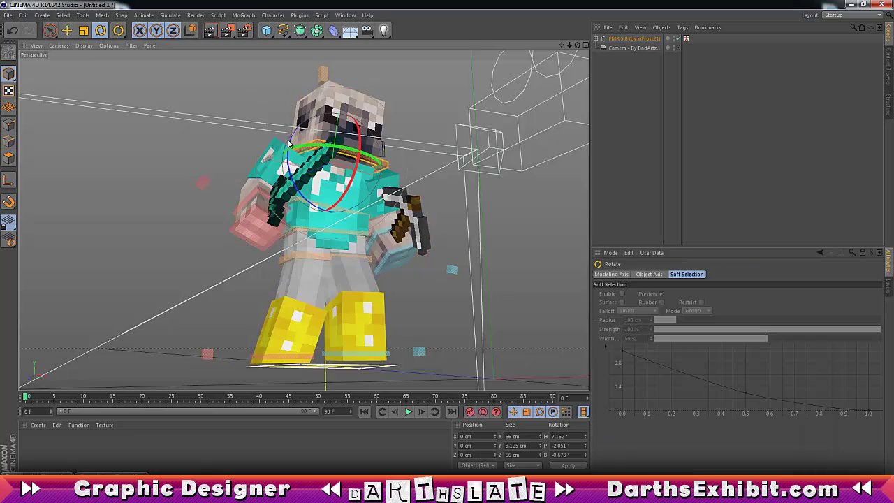
left_click_drag(365, 140, 377, 134)
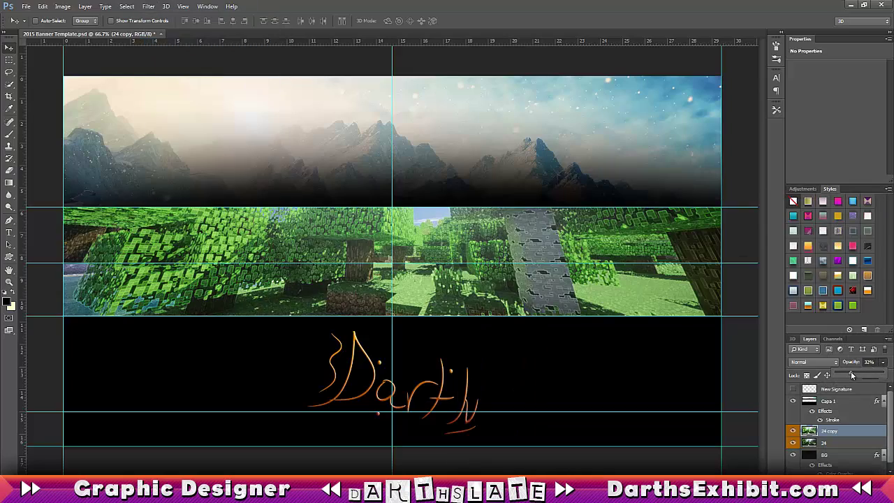
Step: Apply Accented Edges to the forest copy and set it to Overlay at 41% opacity
left_click(810, 361)
left_click(810, 244)
left_click_drag(883, 362, 863, 378)
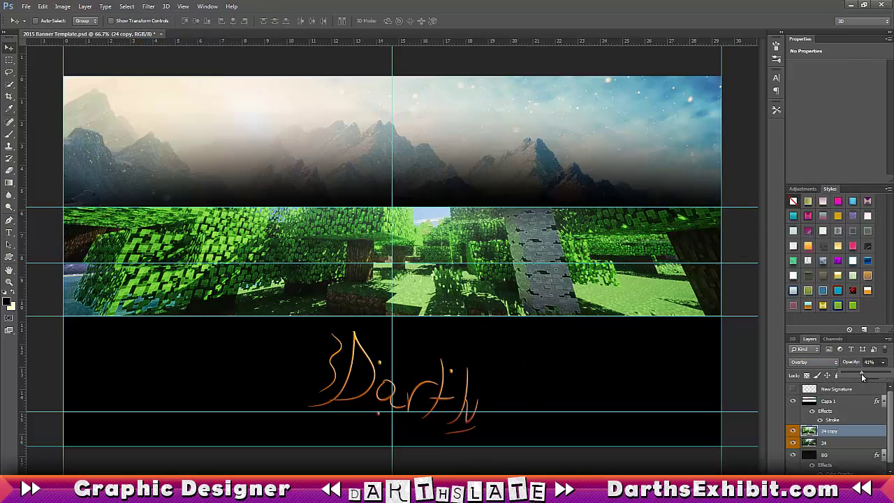
Step: Toggle the colour correction groups and move the character render left in the strip
scroll(839, 419, "down", 5)
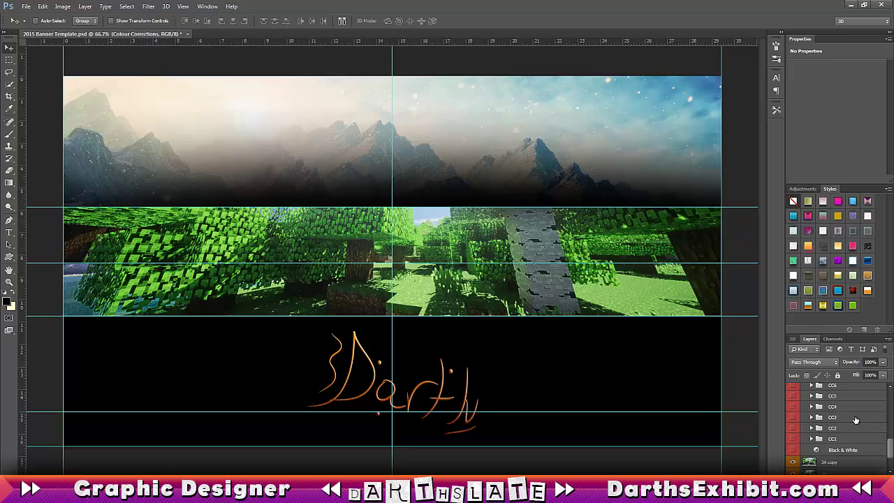
left_click(796, 400)
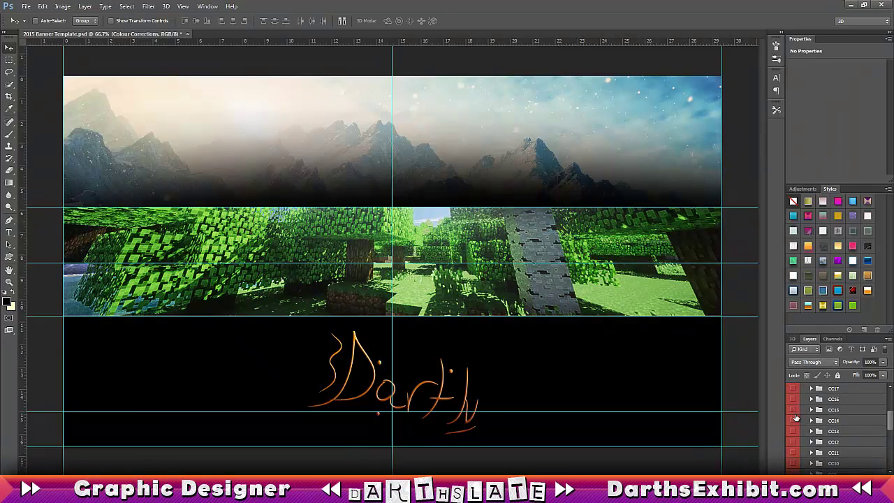
left_click_drag(449, 229, 472, 309)
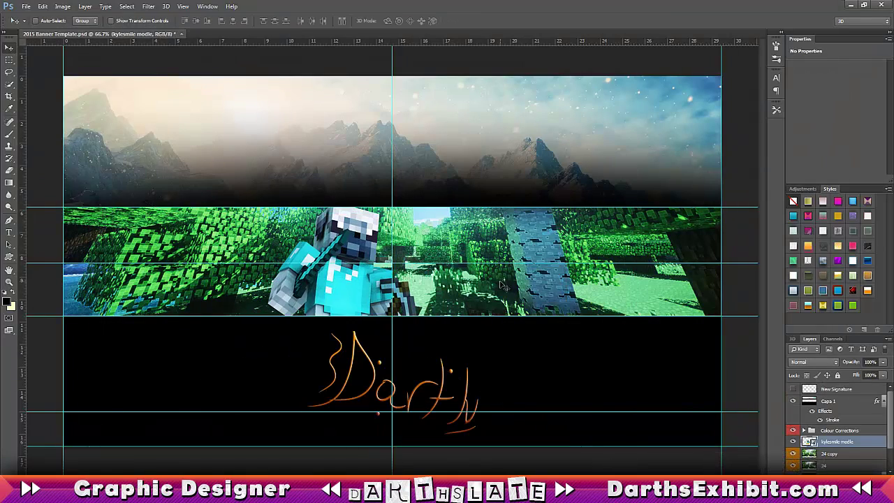
Step: Duplicate the character render, apply Accented Edges, and set the copy to 43% opacity
key("ctrl+j")
left_click(148, 7)
left_click(190, 45)
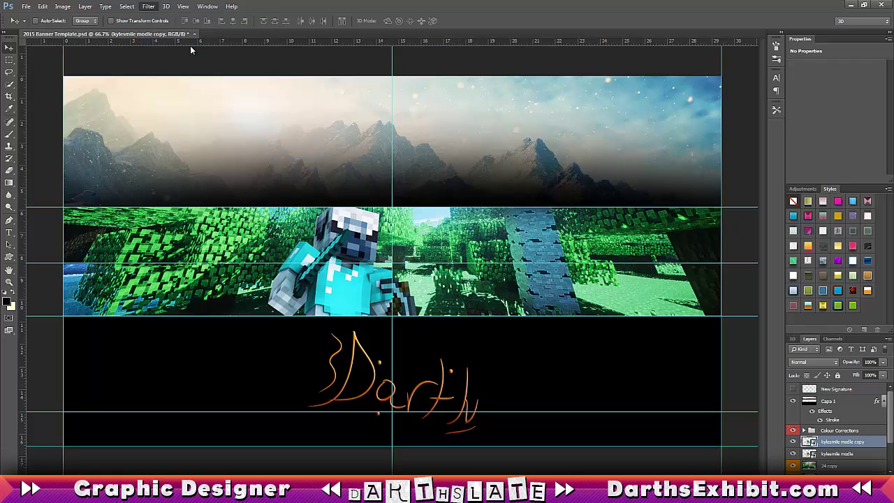
key("Return")
left_click(883, 362)
left_click_drag(881, 376, 853, 375)
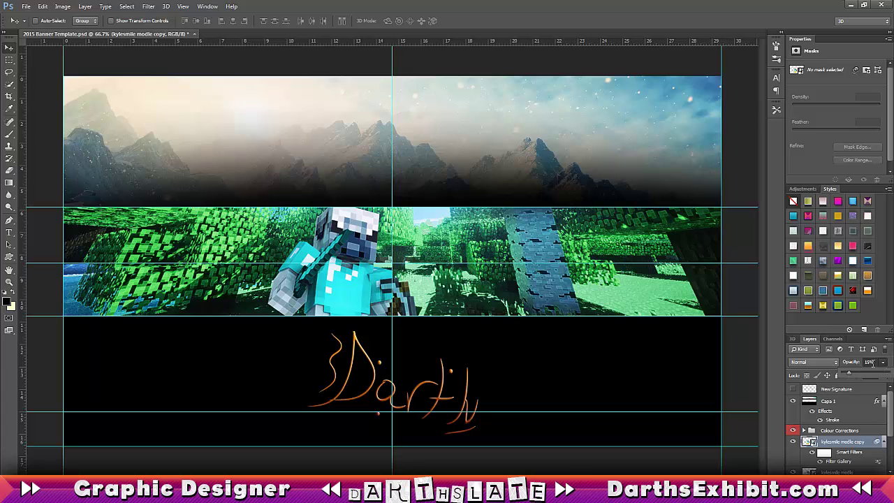
Step: Add a new layer clipped to the render copy and set up a white brush
right_click(841, 441)
key("ctrl+shift+alt+n")
right_click(836, 429)
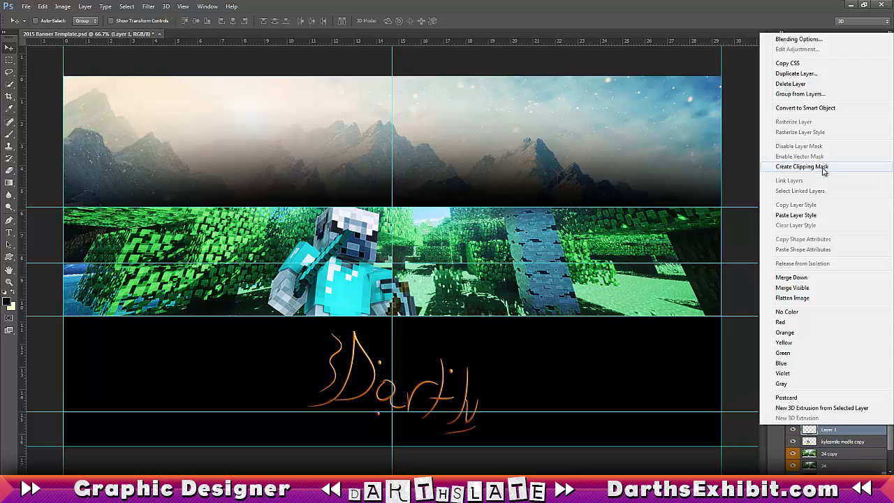
left_click(796, 169)
key("b")
key("x")
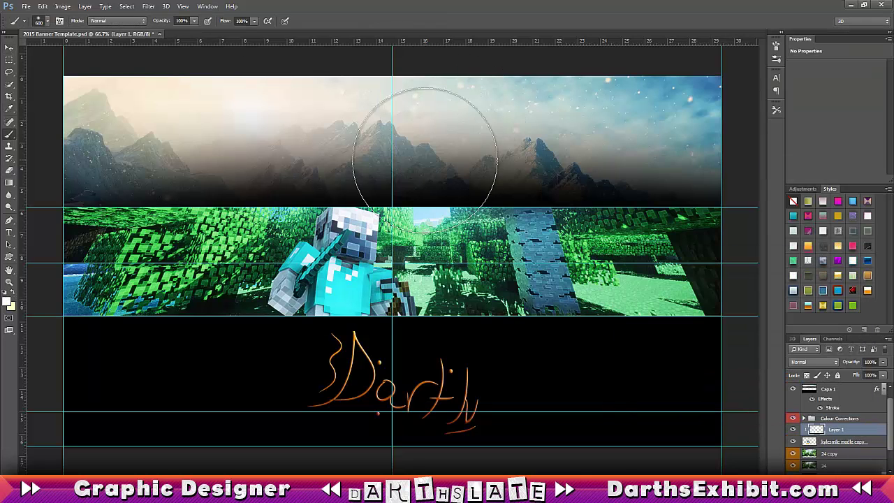
Step: Add Layers 2 and 3, lowering Layer 2's opacity
key("ctrl+shift+alt+n")
mouse_move(882, 362)
left_mouse_down()
mouse_move(871, 375)
mouse_move(844, 376)
left_mouse_up()
key("ctrl+shift+alt+n")
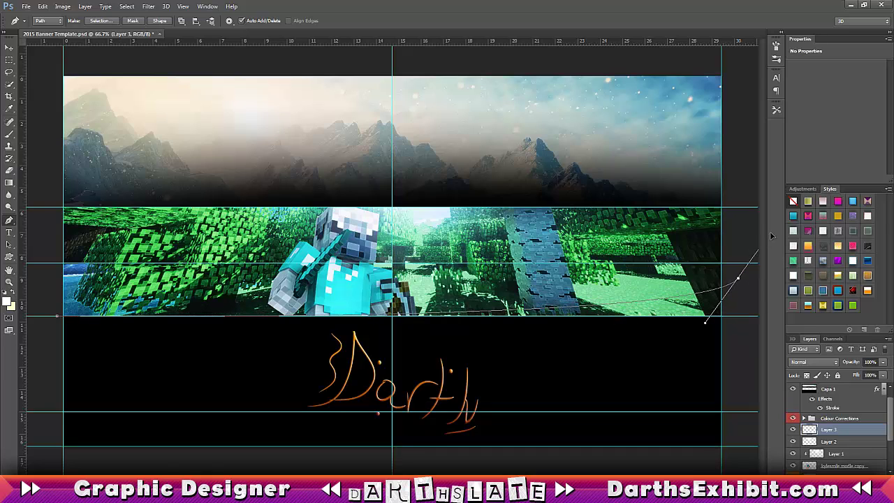
Step: Draw a curved path under the forest strip and fill it to make a band
key("F5")
left_click(207, 7)
left_click(230, 144)
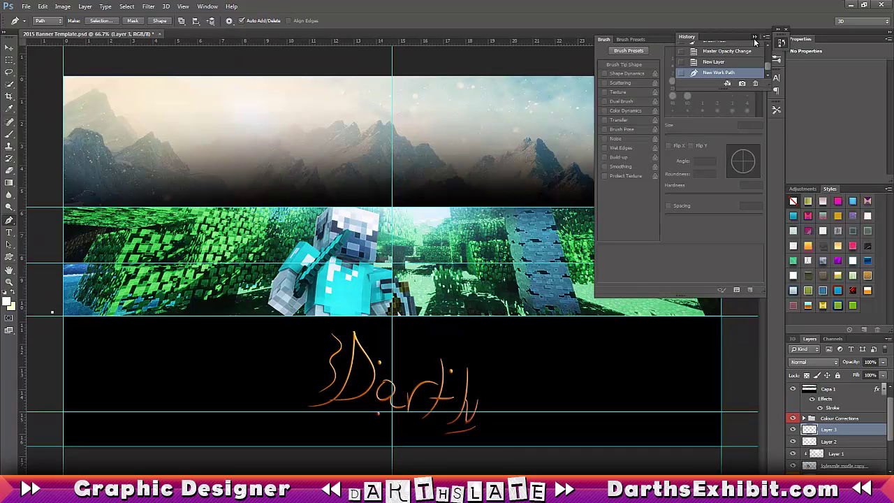
left_click(755, 38)
left_click_drag(707, 308, 764, 249)
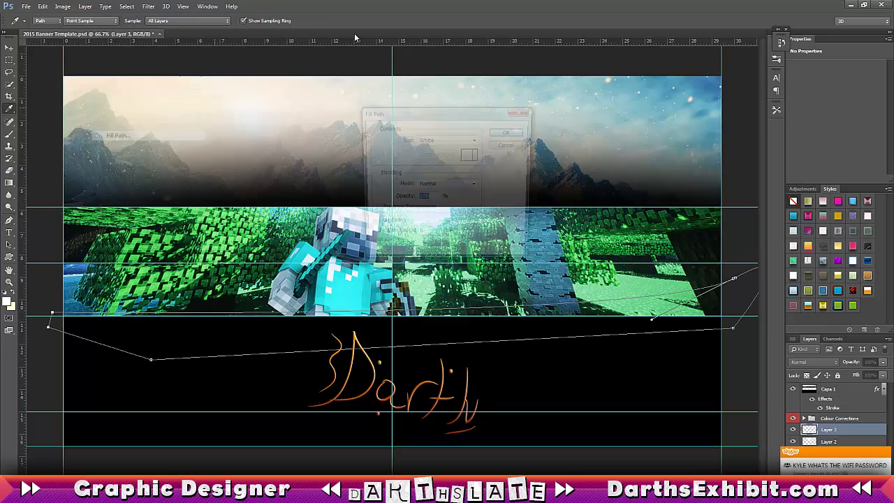
right_click(669, 65)
left_click(692, 111)
Step: Try several preset styles on the curved band, settling on a yellow style
key("v")
left_click(816, 217)
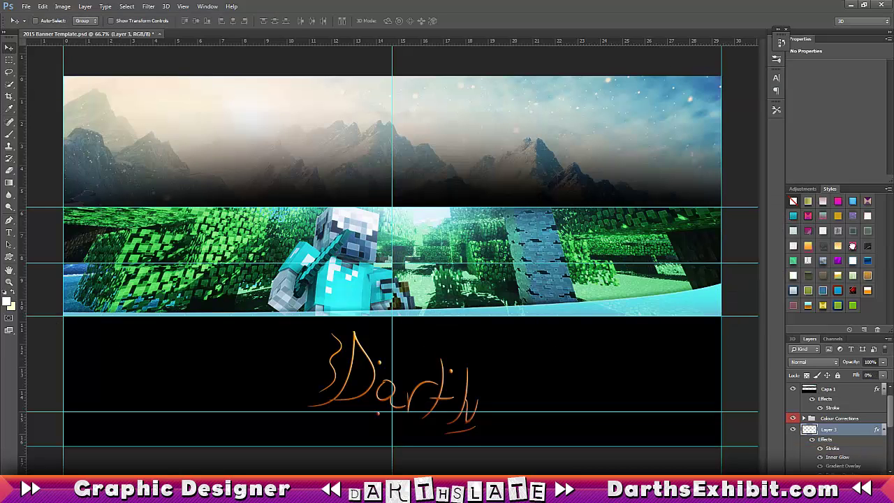
left_click(852, 245)
left_click(837, 290)
left_click(847, 306)
left_click(793, 290)
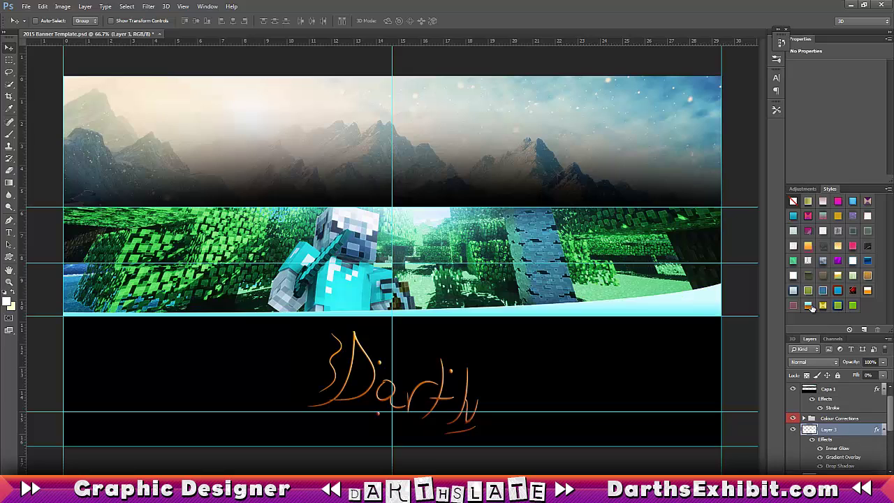
left_click(823, 305)
Step: Add an outer glow to the band with its range widened to about 100
right_click(834, 408)
double_click(833, 432)
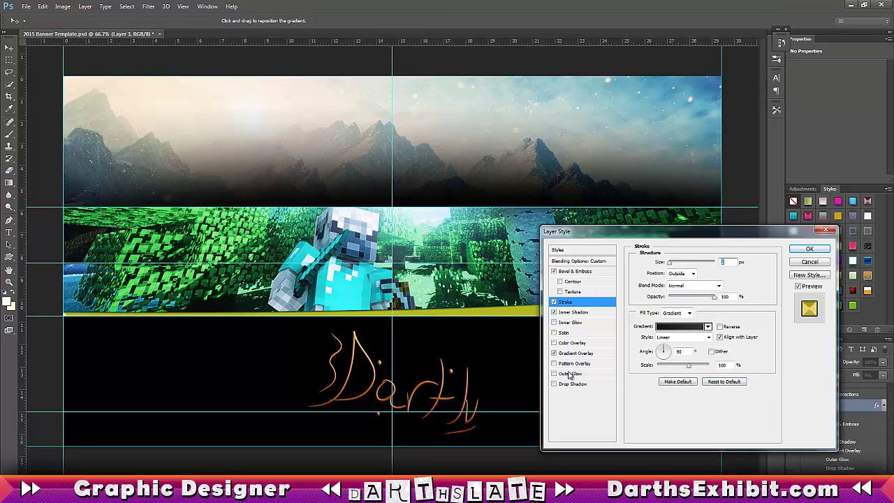
left_click(570, 374)
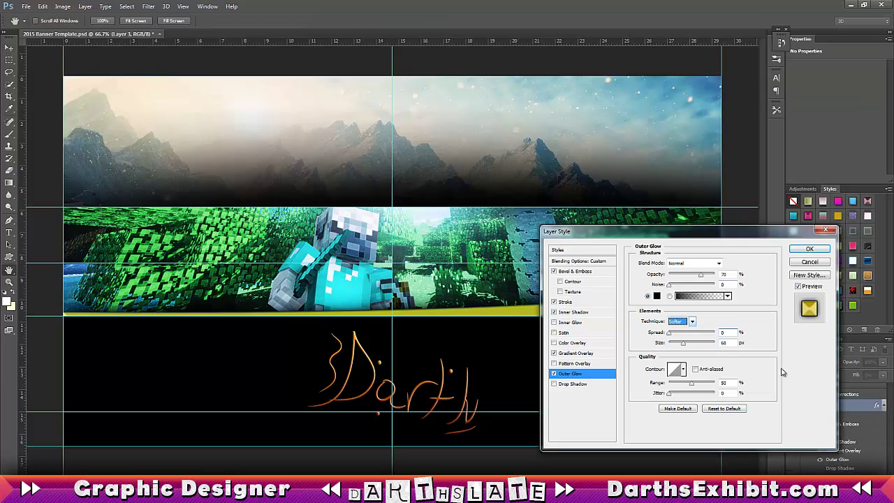
left_click_drag(691, 383, 714, 383)
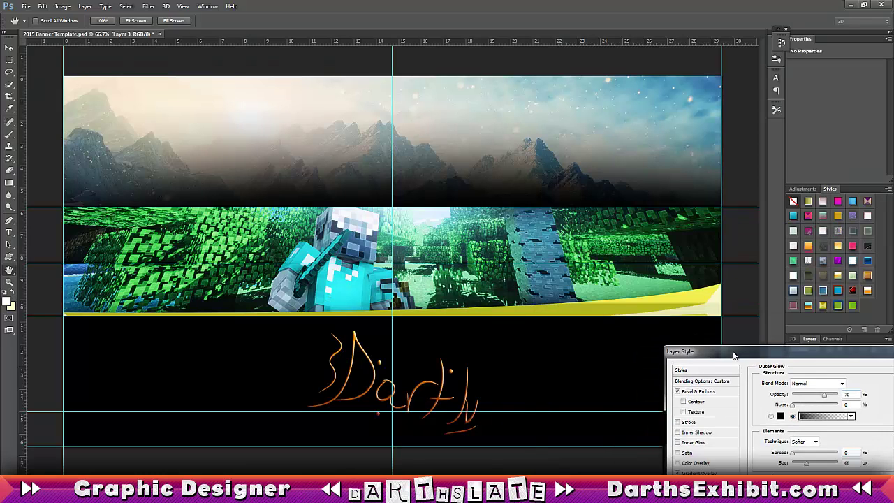
key("Return")
Step: Confirm an outer glow on the second character render copy
left_click(884, 406)
double_click(843, 441)
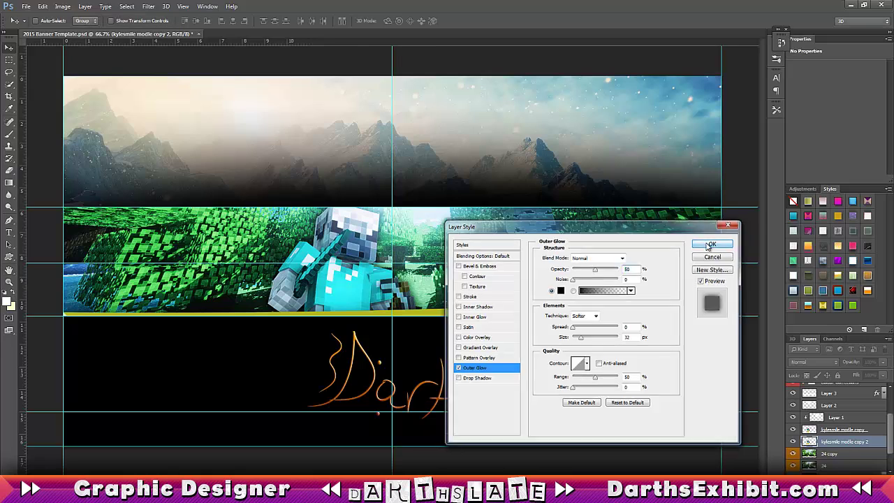
key("Return")
Step: Shift the yellow stripe's hue to cyan with Hue/Saturation and fit the banner on screen
right_click(828, 394)
key("ctrl+u")
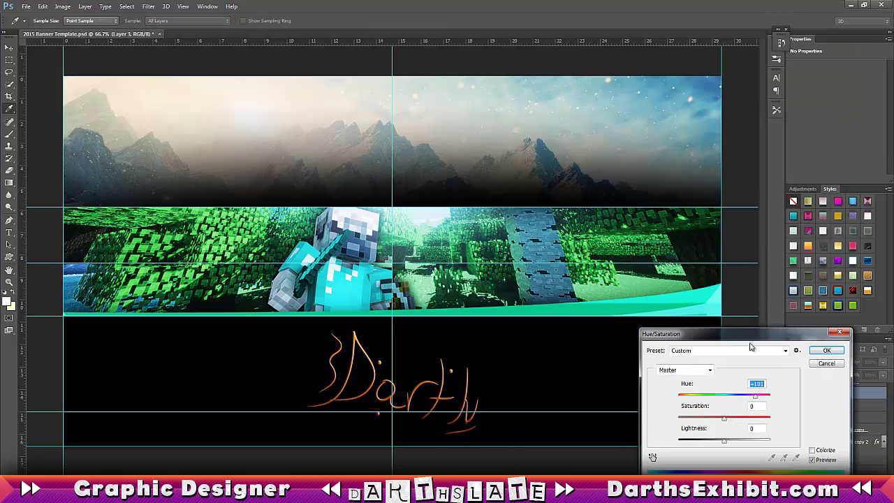
mouse_move(728, 405)
left_mouse_down()
mouse_move(720, 410)
mouse_move(759, 411)
left_mouse_up()
left_click(830, 359)
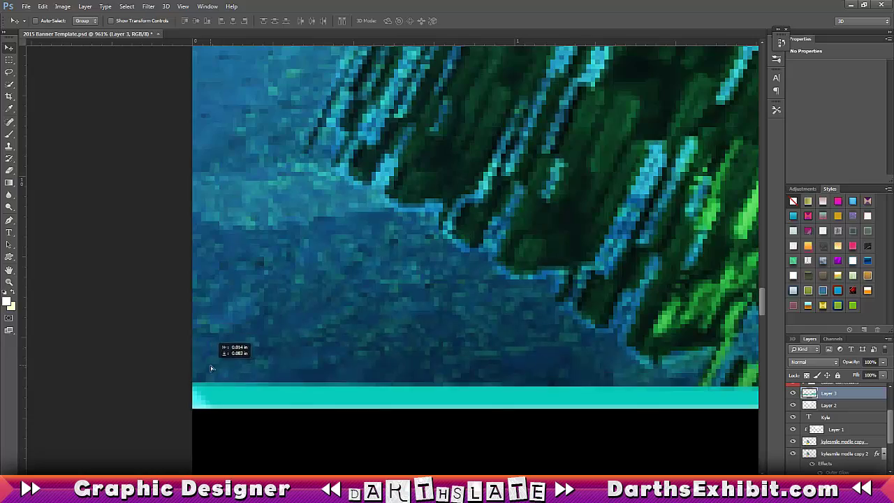
key("ctrl+0")
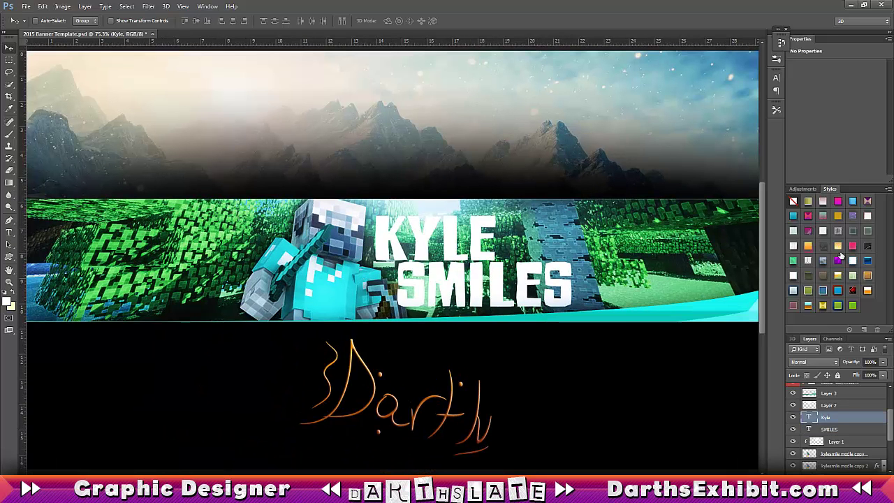
Step: Try several preset Styles swatches on the KYLE text layer
left_click(823, 260)
left_click(808, 216)
left_click(853, 201)
left_click(838, 260)
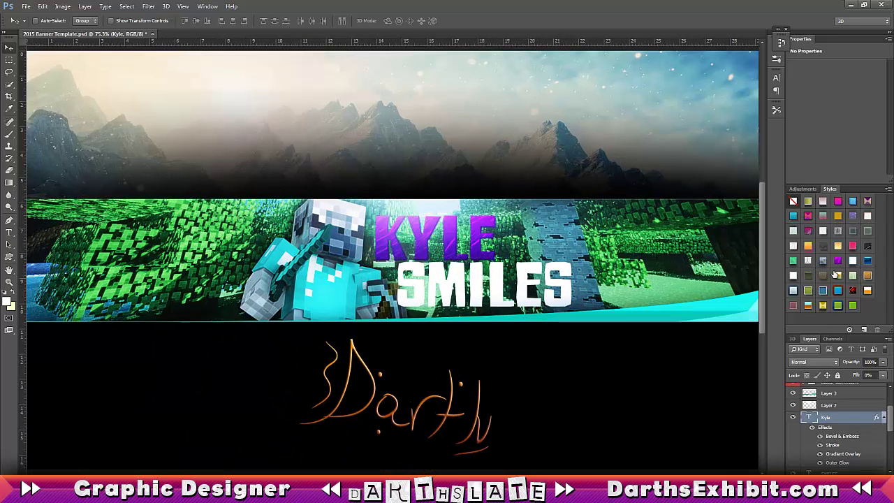
Step: Select the KYLE and SMILES layers, try a 3D conversion, then undo it
left_click(884, 393)
left_click(855, 405)
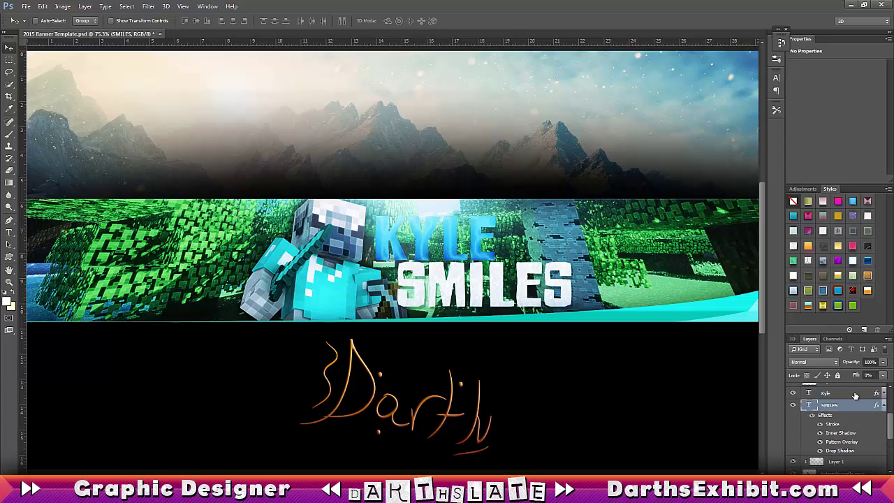
left_click(883, 407)
left_click(831, 393, "shift")
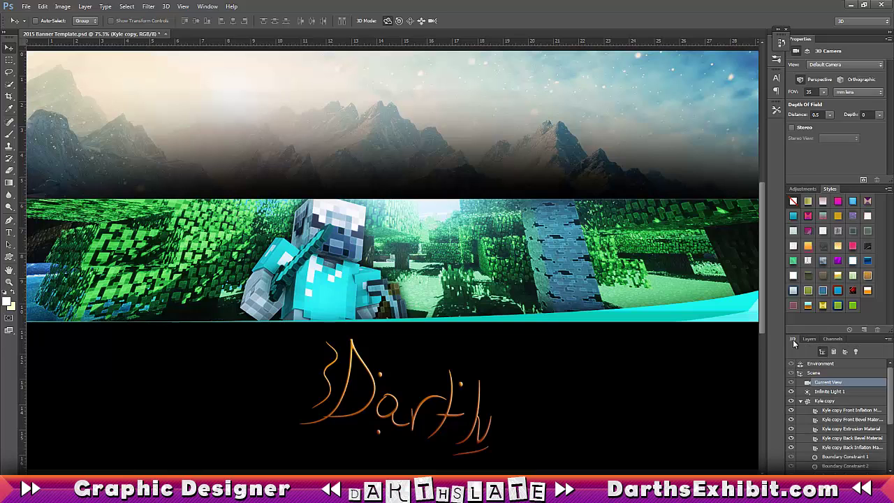
key("ctrl+z")
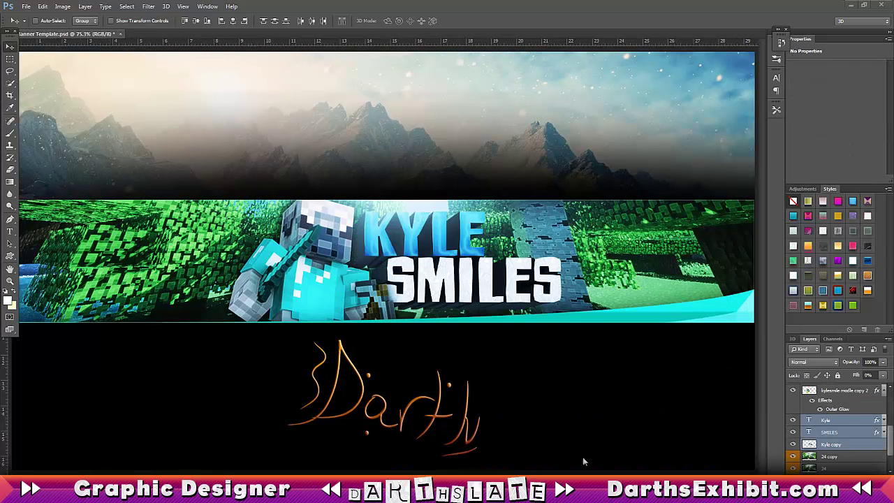
Step: Merge the title layers, apply a Fish warp, and nudge the title into position
right_click(841, 429)
left_click(810, 278)
left_click(42, 7)
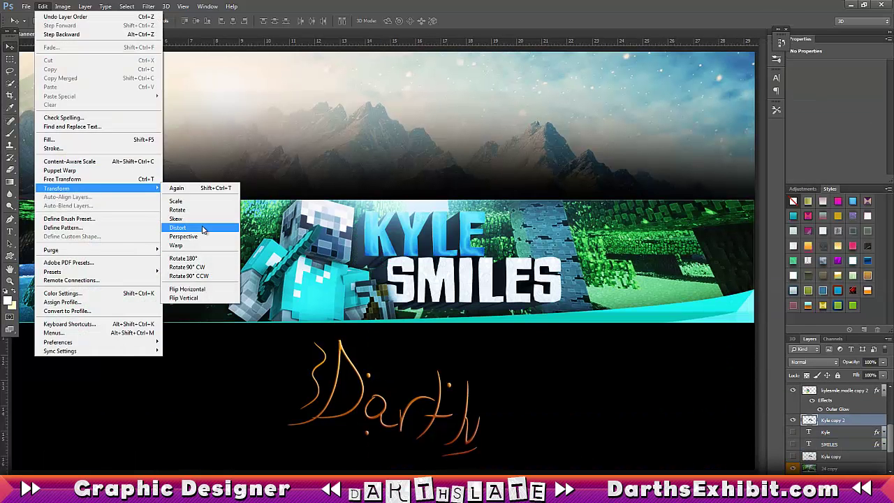
left_click(241, 226)
left_click(92, 20)
left_click(98, 142)
key("Return")
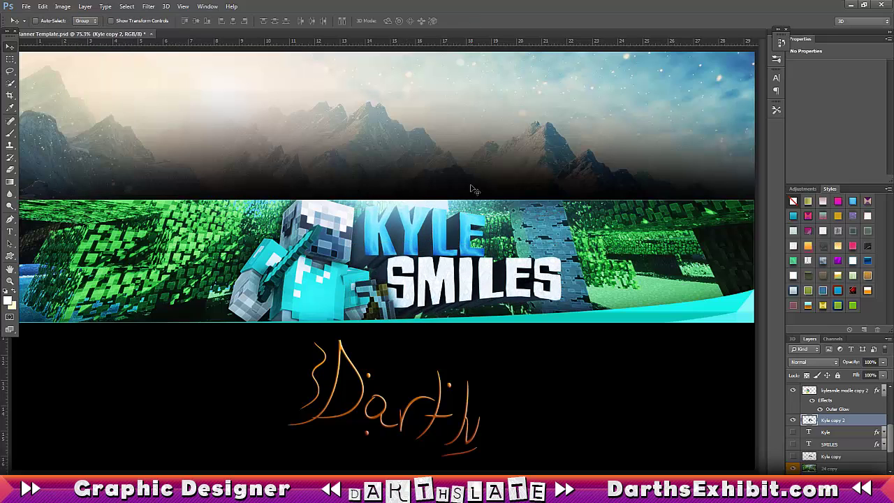
left_click_drag(538, 281, 546, 290)
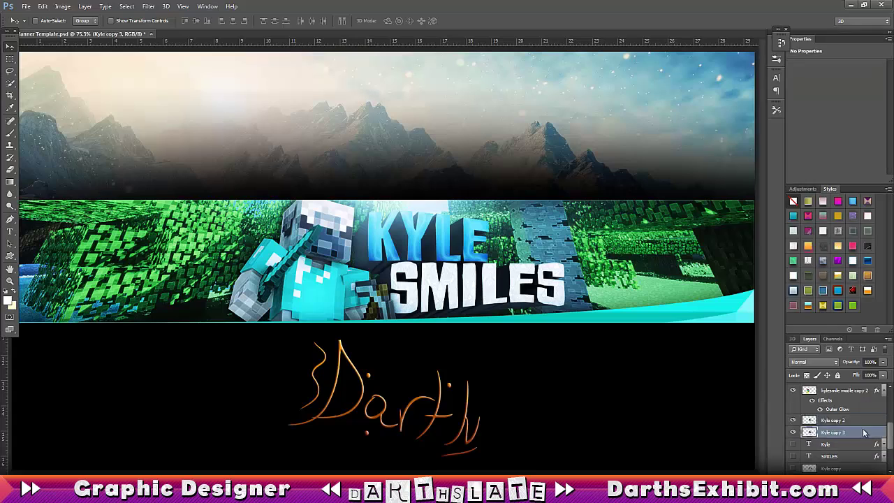
Step: Give the title copy an outer glow and fit the whole banner in view
double_click(869, 405)
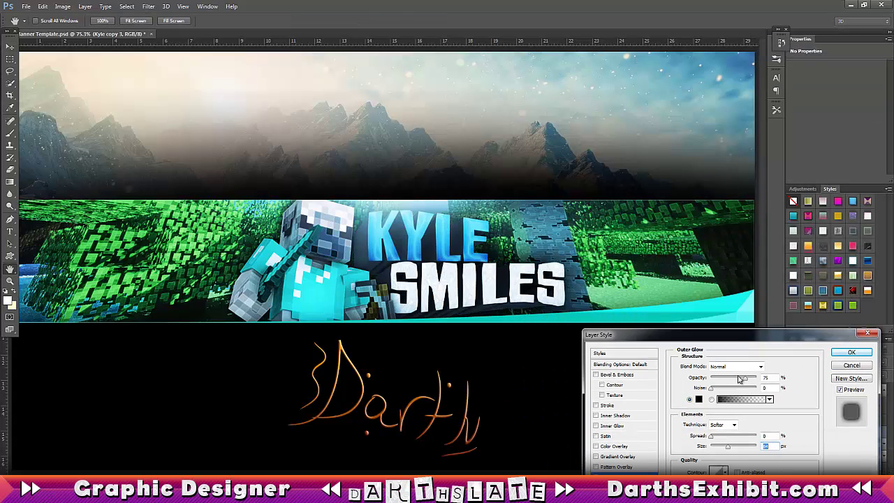
left_click(857, 350)
key("ctrl+0")
key("ctrl+t")
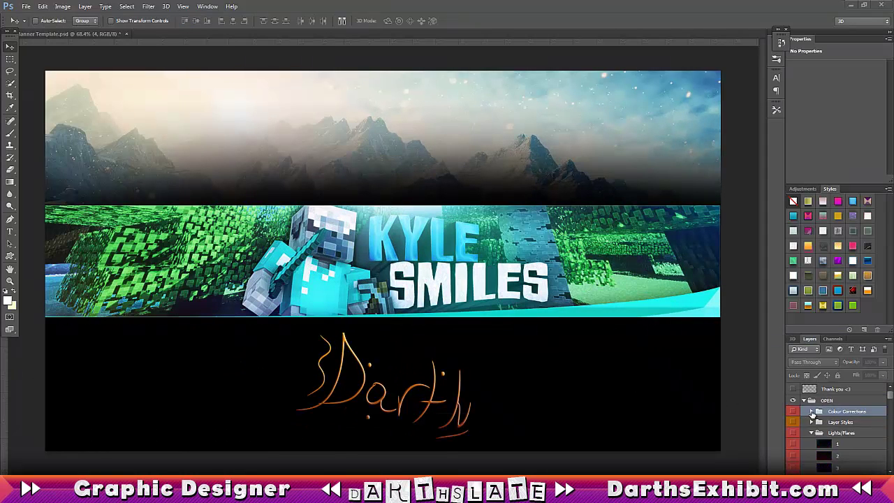
Step: Create a new glow layer painted green and set its opacity to 58%
key("ctrl+shift+alt+n")
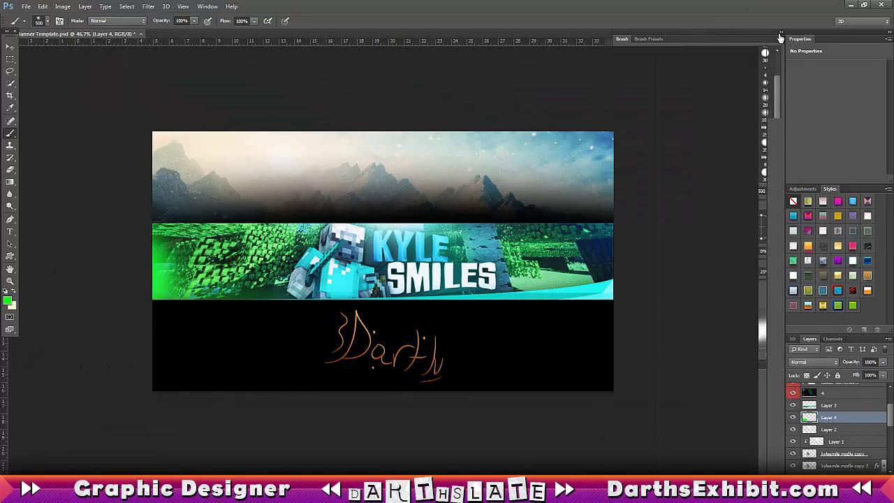
left_click(776, 45)
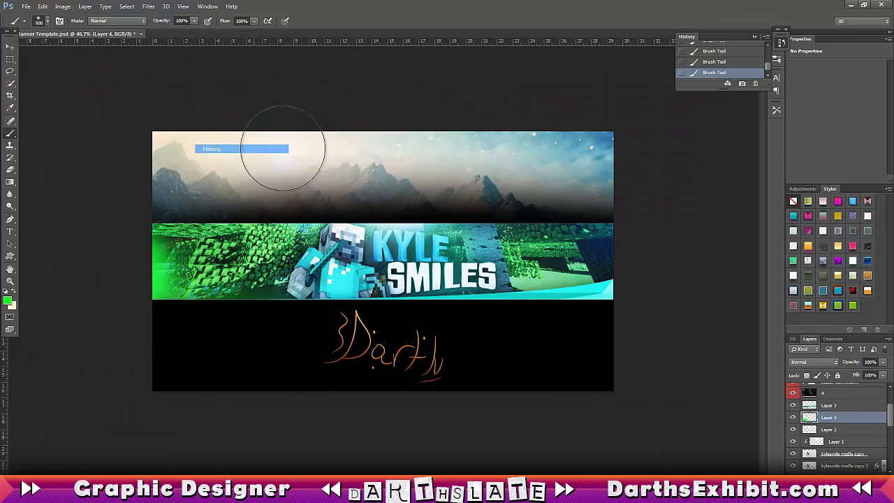
scroll(99, 324, "up", 2)
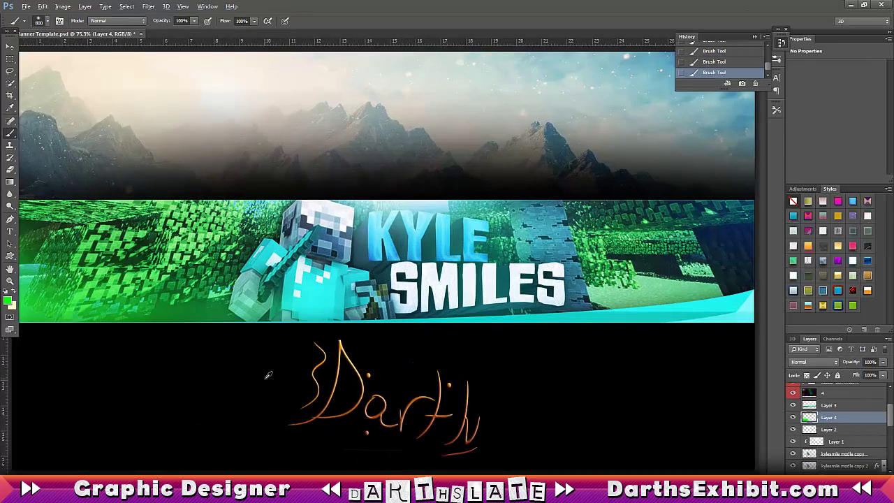
key("v")
key("5")
key("8")
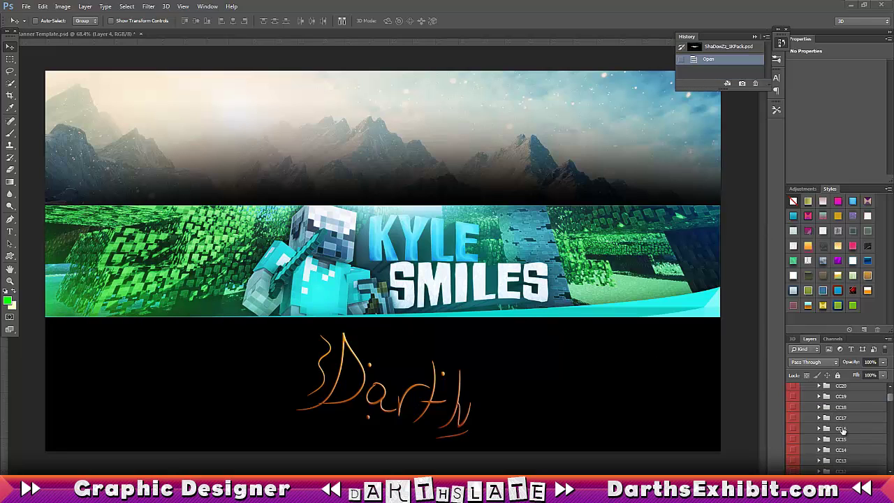
Step: Drag light layer 8 from the pack's Particles group into the banner and move it down
left_click(811, 418)
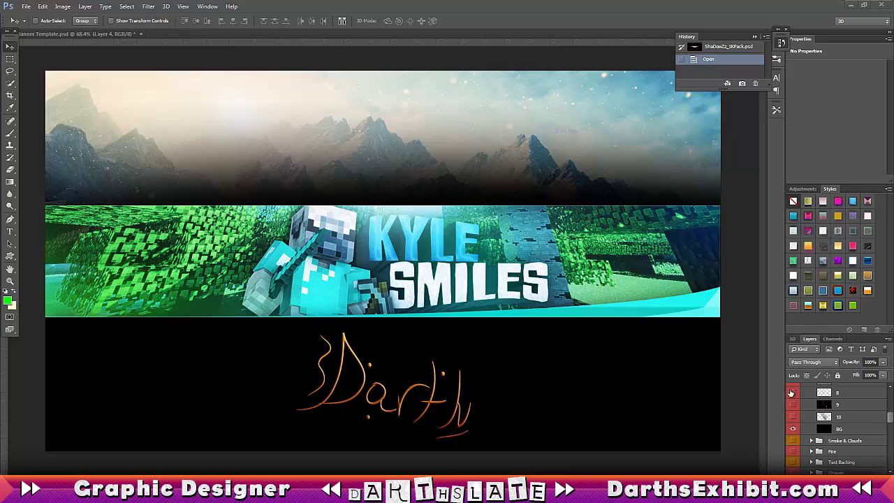
left_click_drag(791, 393, 531, 339)
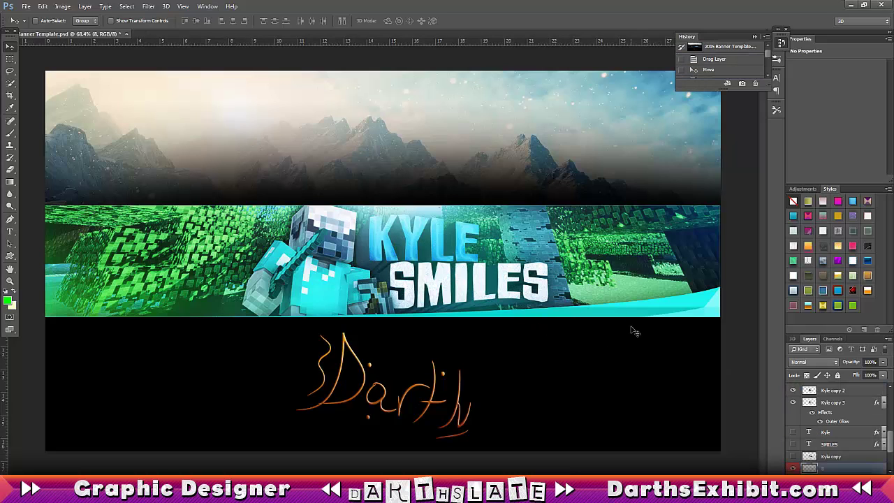
key("ctrl+bracketleft")
key("ctrl+bracketleft")
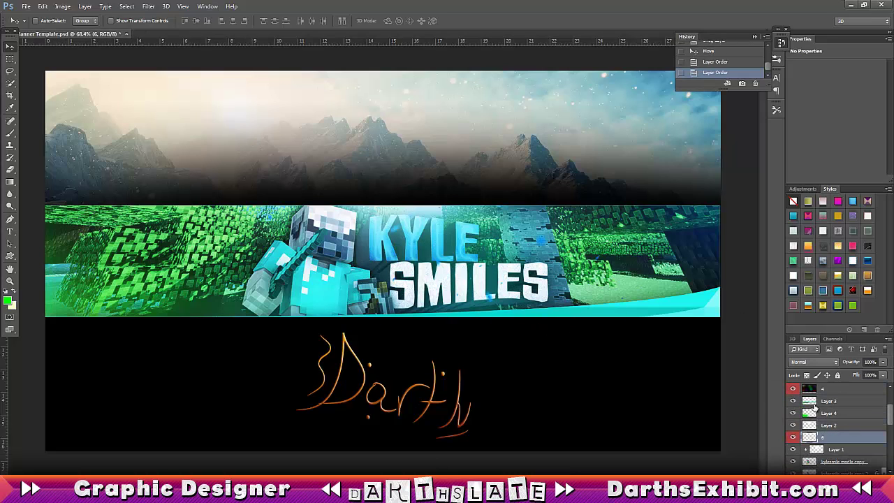
Step: Adjust and commit the resized particles layer, then preview and cancel a first warp
left_click(885, 362)
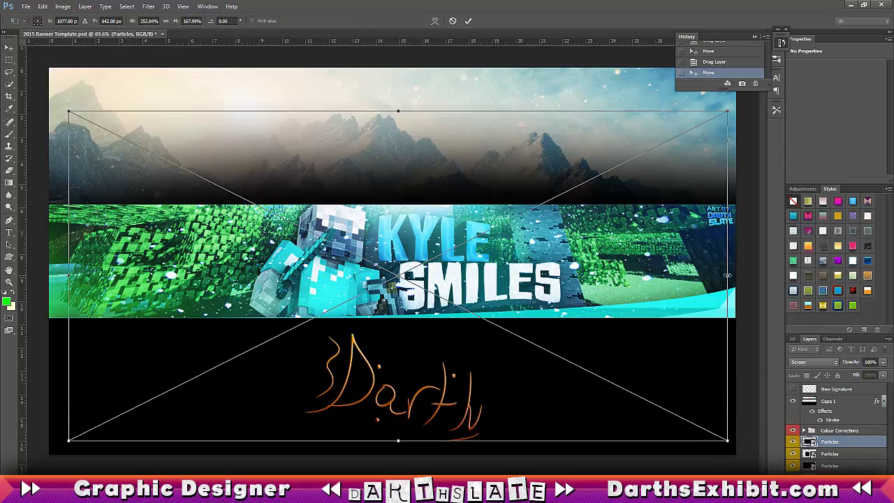
key("Return")
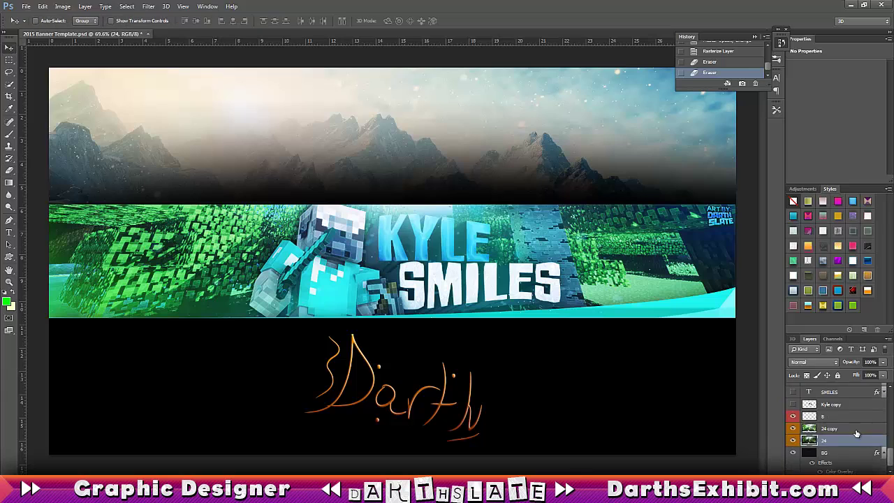
left_click(42, 6)
left_click(178, 247)
left_click(96, 21)
left_click(80, 92)
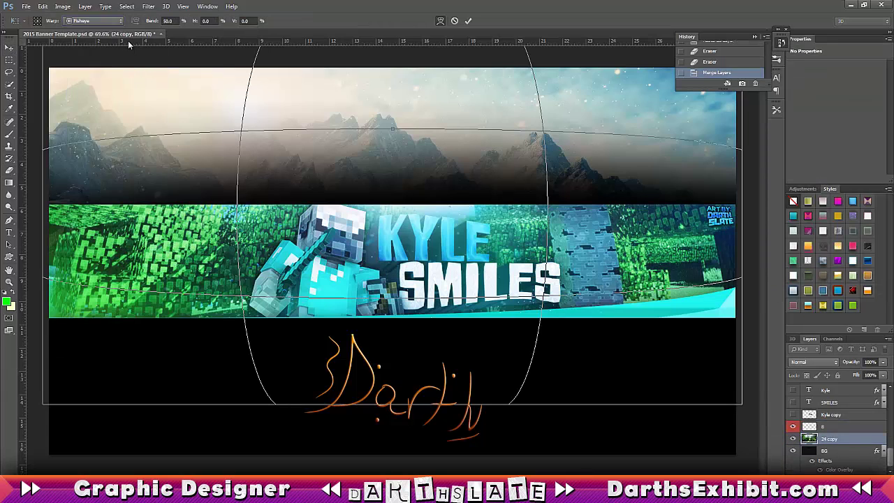
key("Escape")
key("ctrl+minus")
key("ctrl+minus")
Step: Apply a Fish warp to the merged banner layer and show it full-screen
left_click(43, 6)
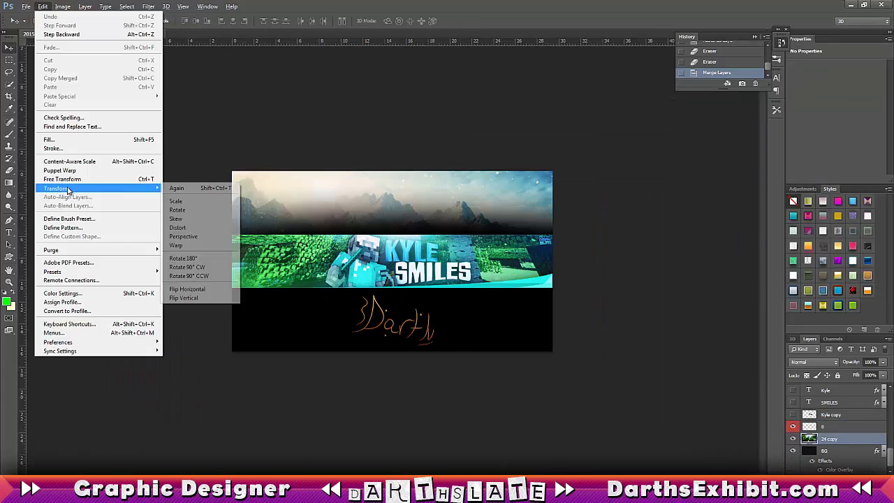
left_click(188, 247)
left_click(96, 21)
left_click(84, 143)
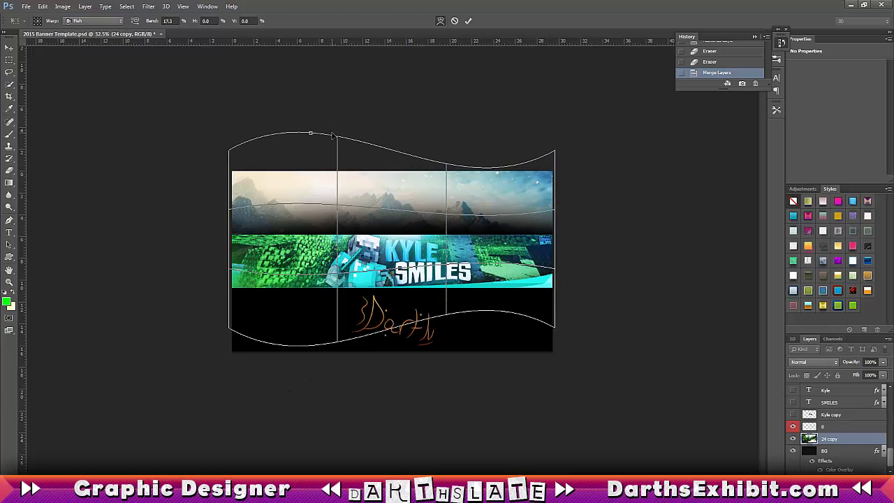
left_click(468, 20)
key("ctrl+0")
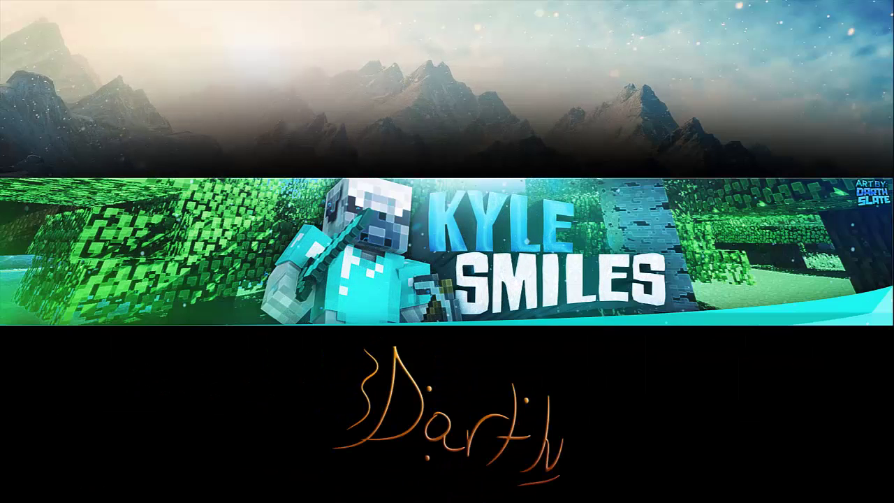